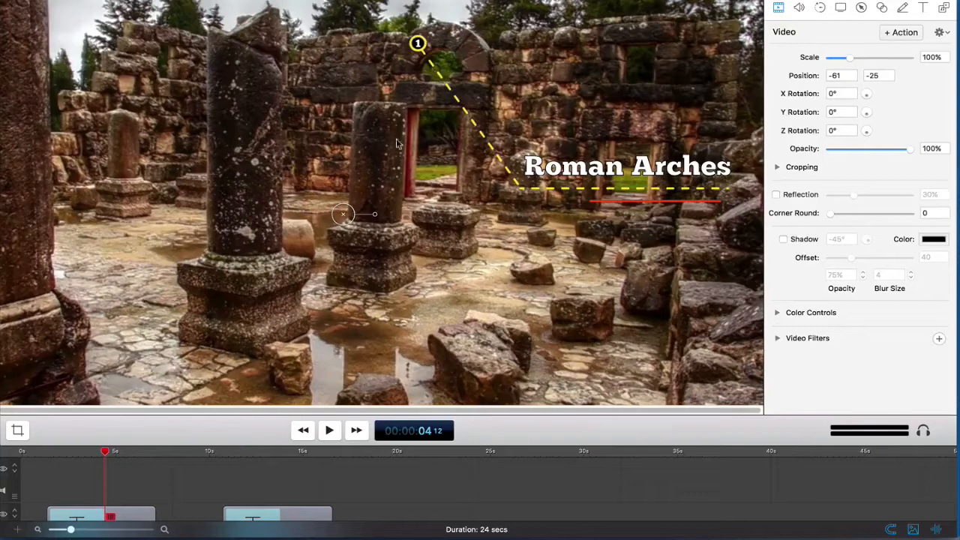
# - Play the video from just before the first callout through the Roman Columns title
pyautogui.moveTo(106, 452); pyautogui.dragTo(39, 454)
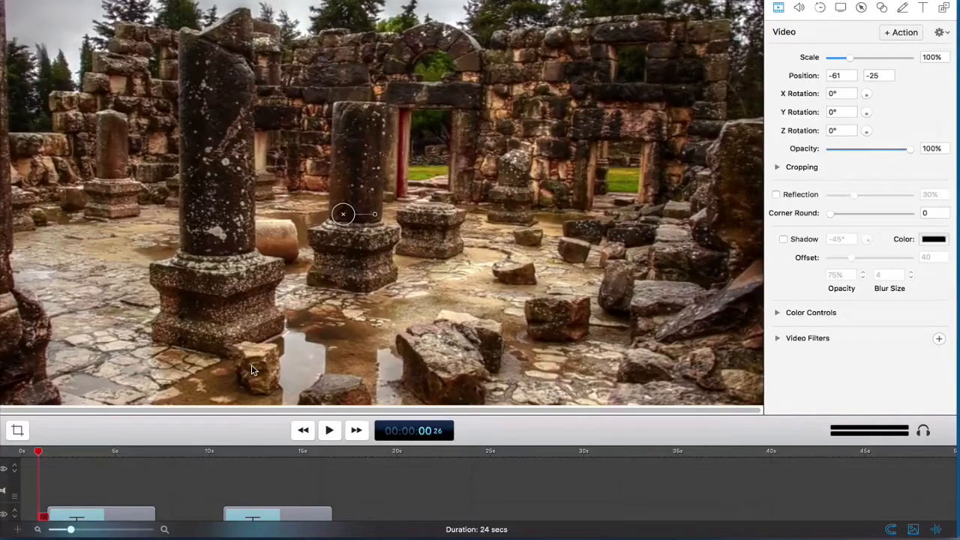
pyautogui.press('space')
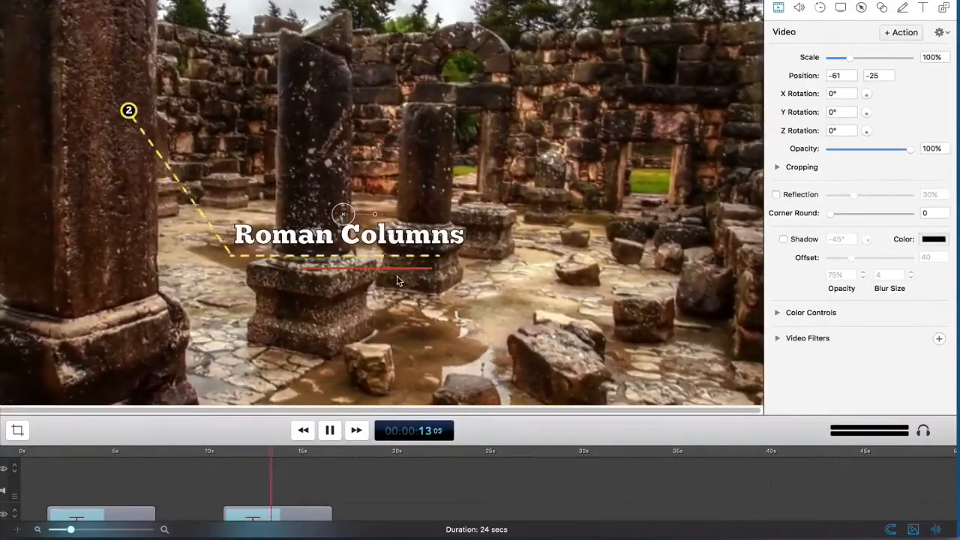
pyautogui.press('space')
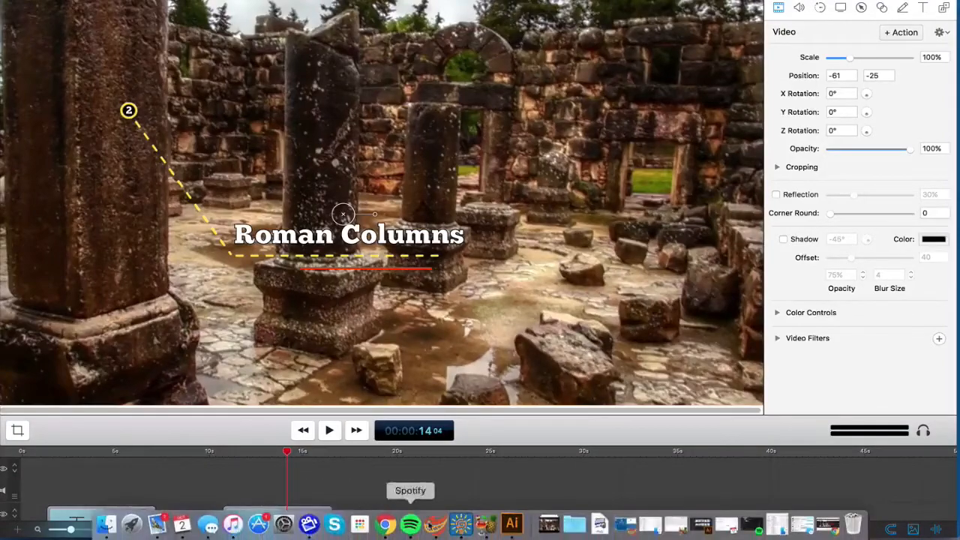
# - Switch to the SVG animation app and scrub the callout animation back to about 1 second
pyautogui.click(460, 528)
pyautogui.click(294, 210)
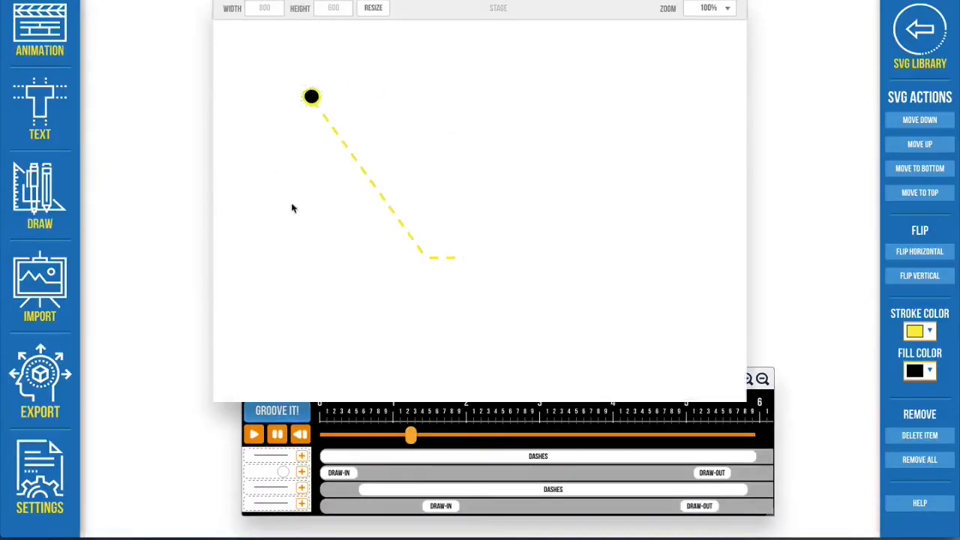
pyautogui.moveTo(410, 436); pyautogui.dragTo(390, 441)
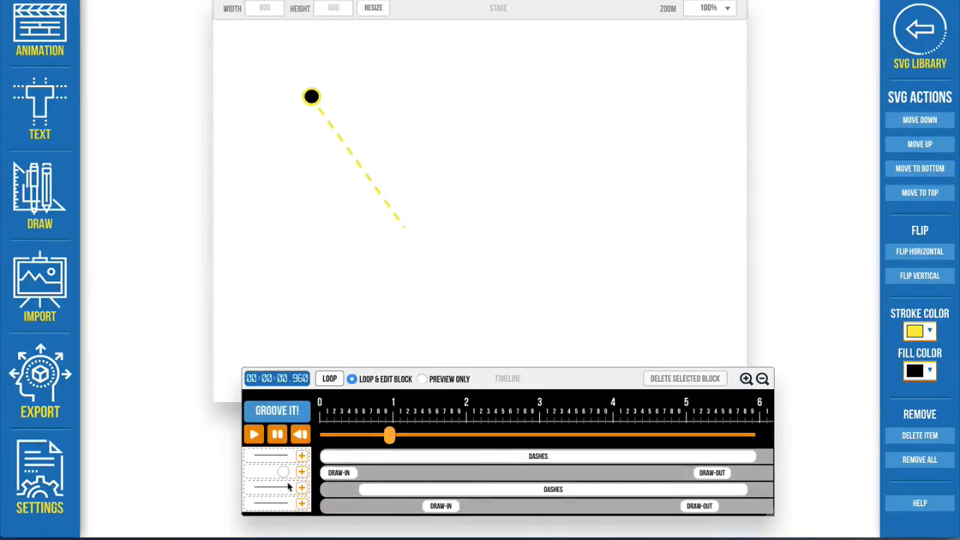
# - Review the primitive shapes used for building the callout and scrub its animation to about 2.2 seconds
pyautogui.click(40, 194)
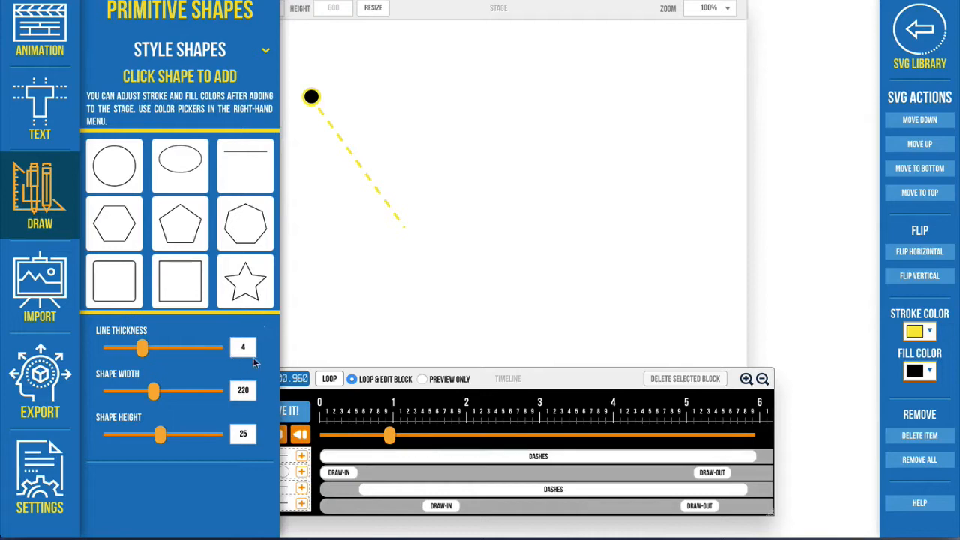
pyautogui.click(56, 208)
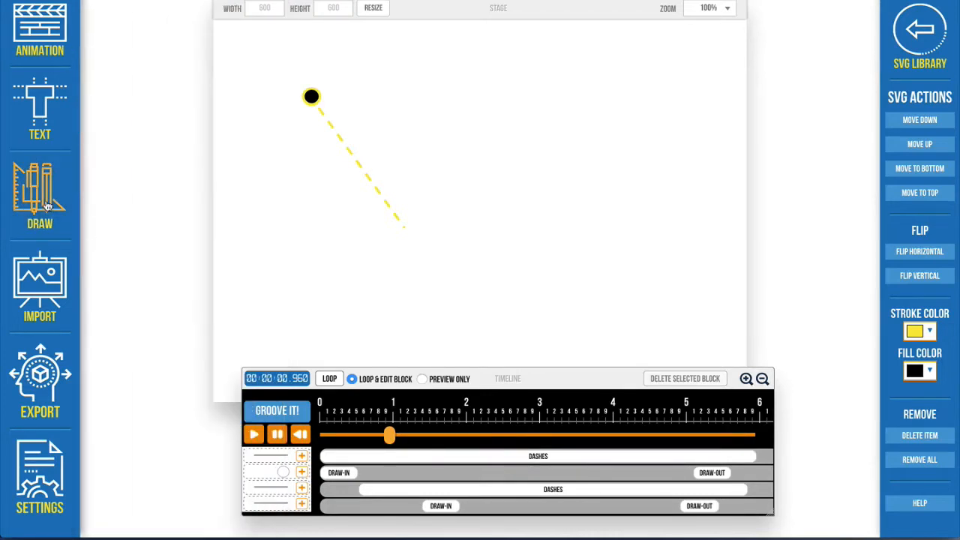
pyautogui.moveTo(386, 435); pyautogui.dragTo(482, 436)
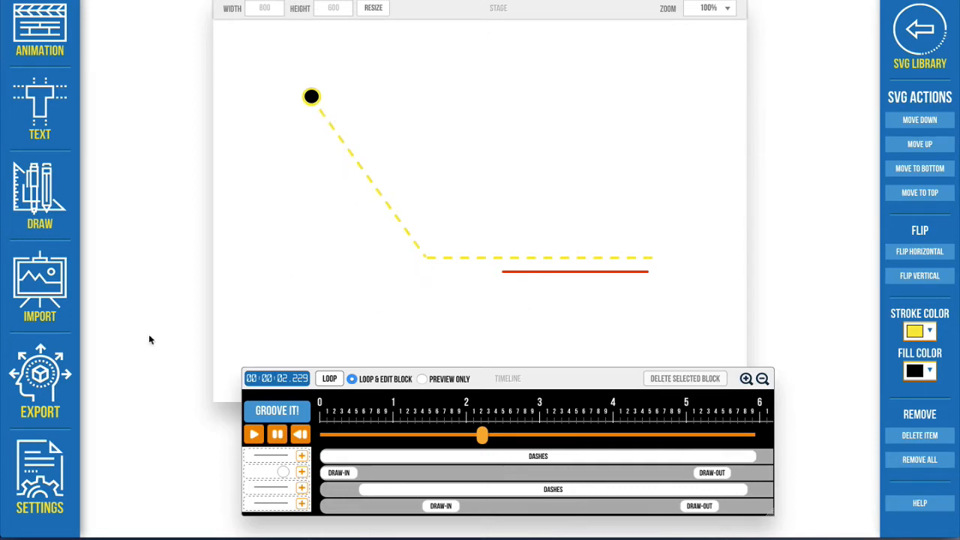
pyautogui.click(48, 172)
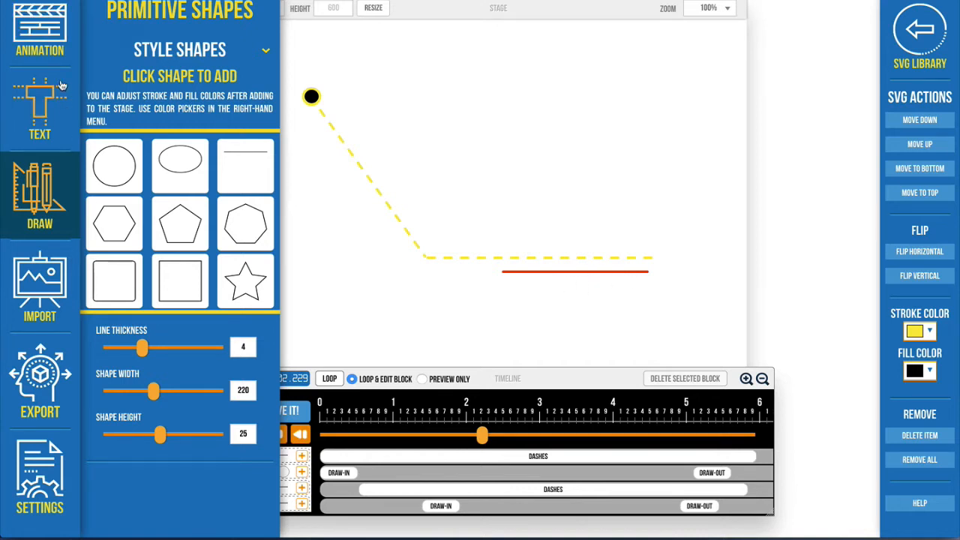
pyautogui.click(42, 203)
# - Examine the circle's draw-in stroke animation settings and scrub through that block to about 1.8 seconds
pyautogui.click(313, 97)
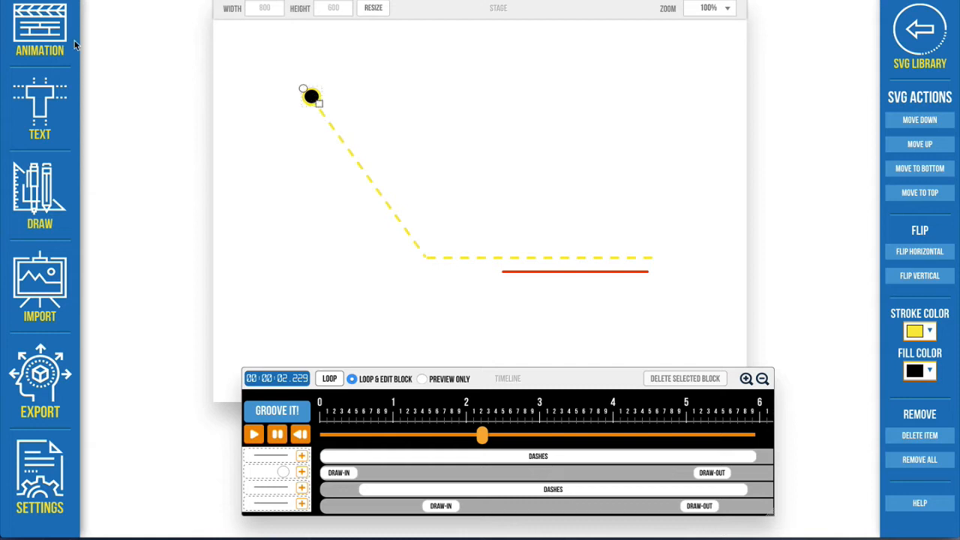
pyautogui.click(42, 30)
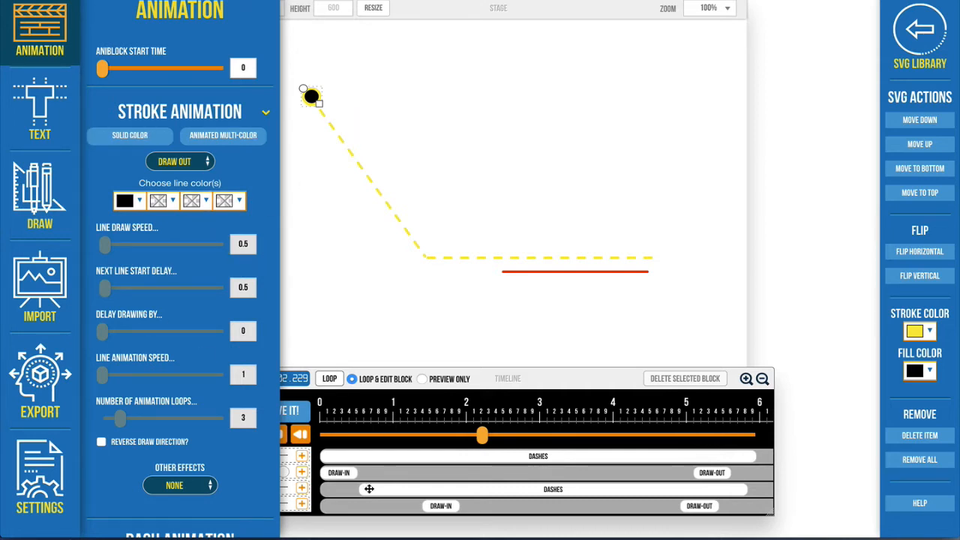
pyautogui.click(339, 474)
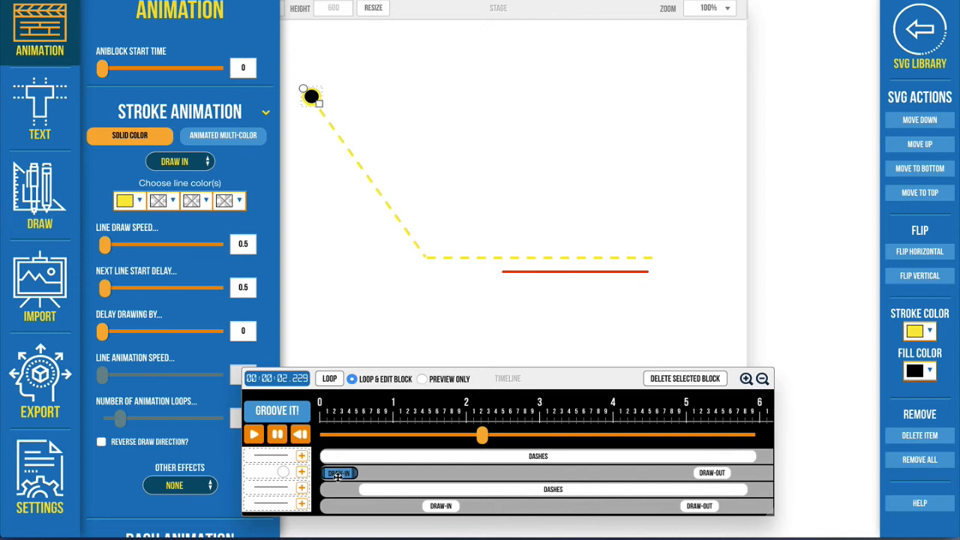
pyautogui.click(339, 435)
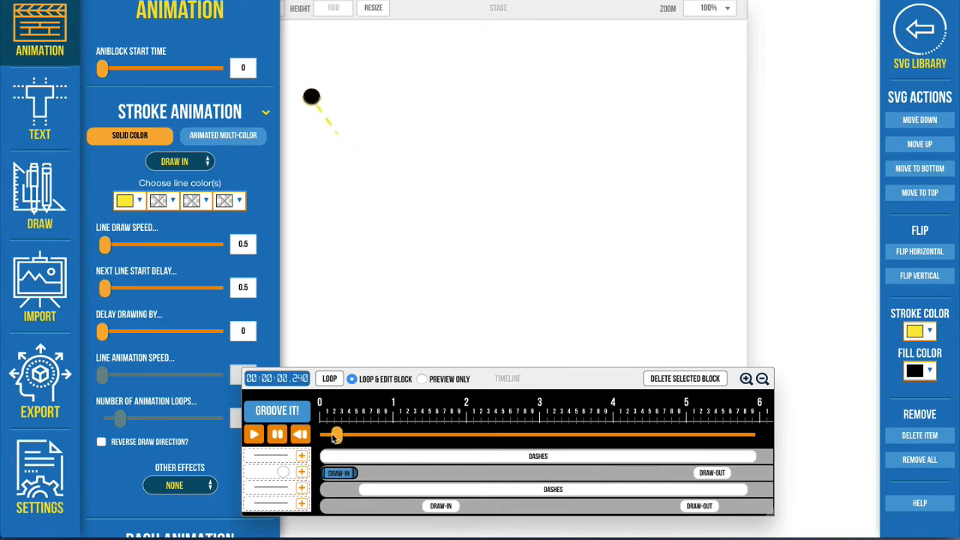
pyautogui.moveTo(347, 445); pyautogui.dragTo(361, 451)
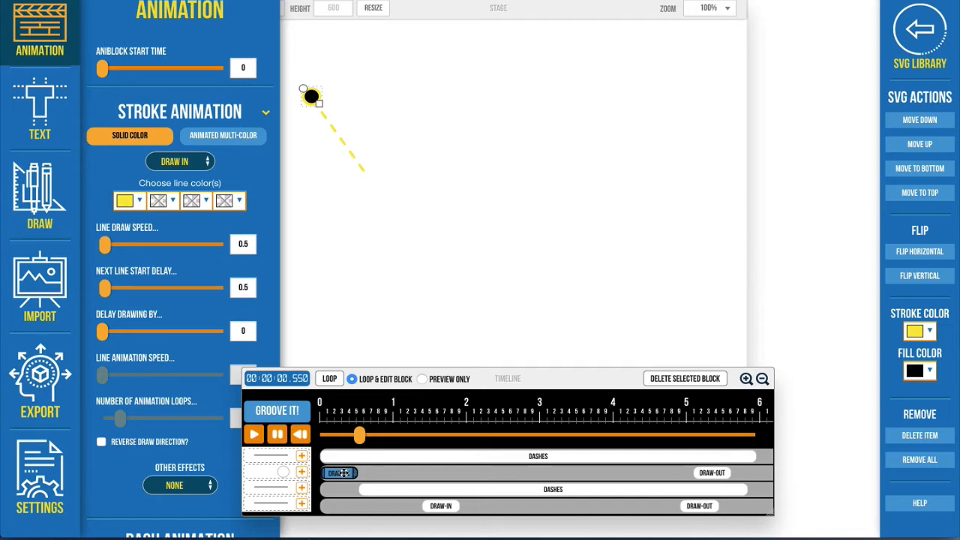
pyautogui.moveTo(360, 436)
pyautogui.mouseDown()
pyautogui.moveTo(328, 439)
pyautogui.moveTo(450, 439)
pyautogui.mouseUp()
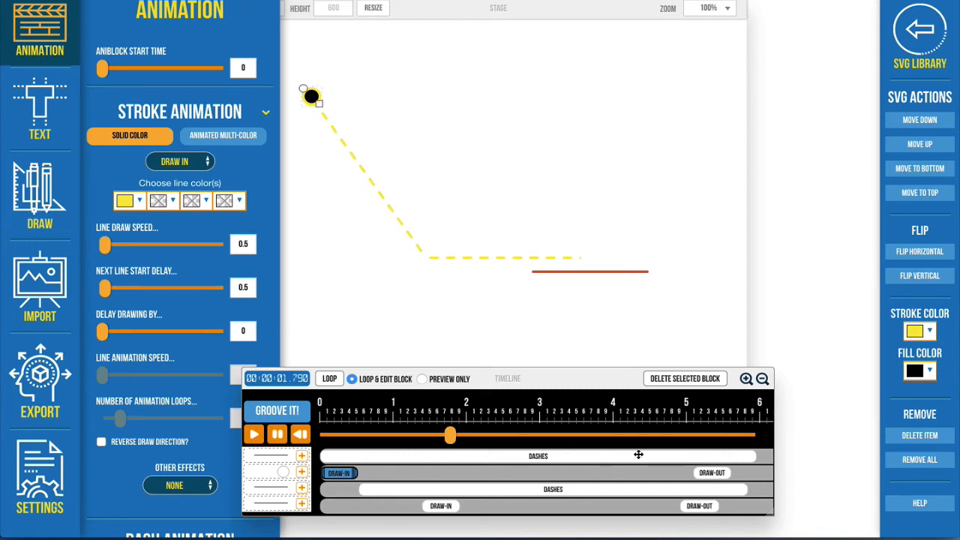
# - Examine the circle's draw-out block settings and scrub through the time the circle stays on stage
pyautogui.click(707, 475)
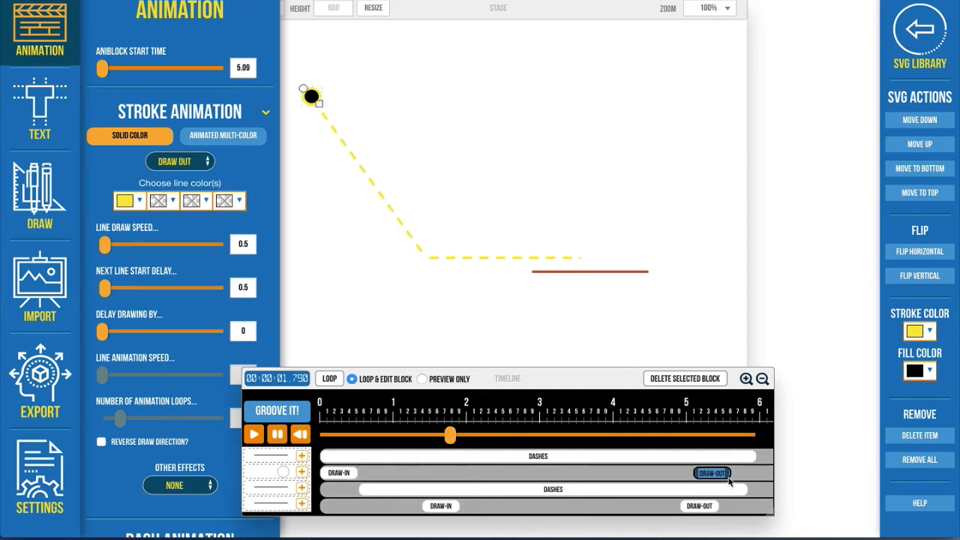
pyautogui.moveTo(450, 437); pyautogui.dragTo(522, 437)
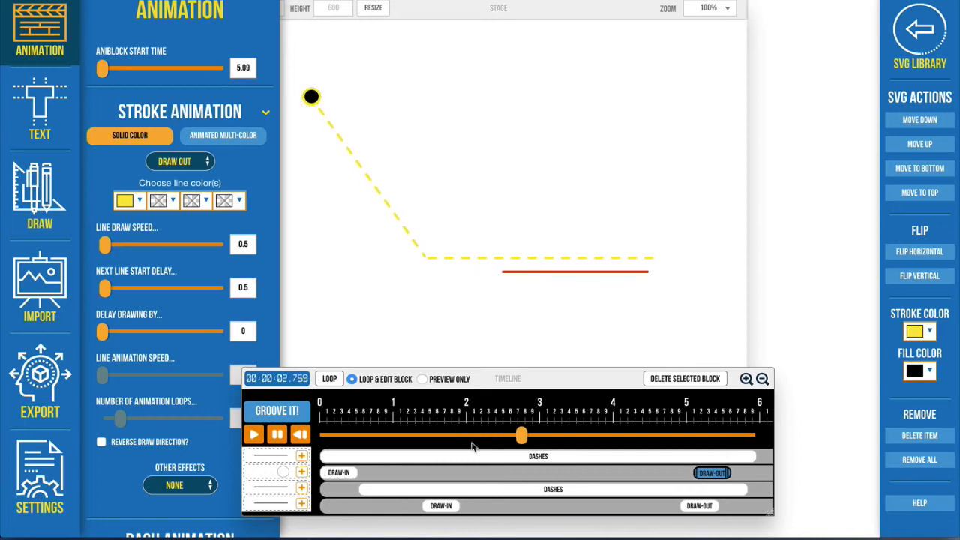
pyautogui.moveTo(382, 447)
pyautogui.mouseDown()
pyautogui.moveTo(335, 455)
pyautogui.moveTo(375, 460)
pyautogui.mouseUp()
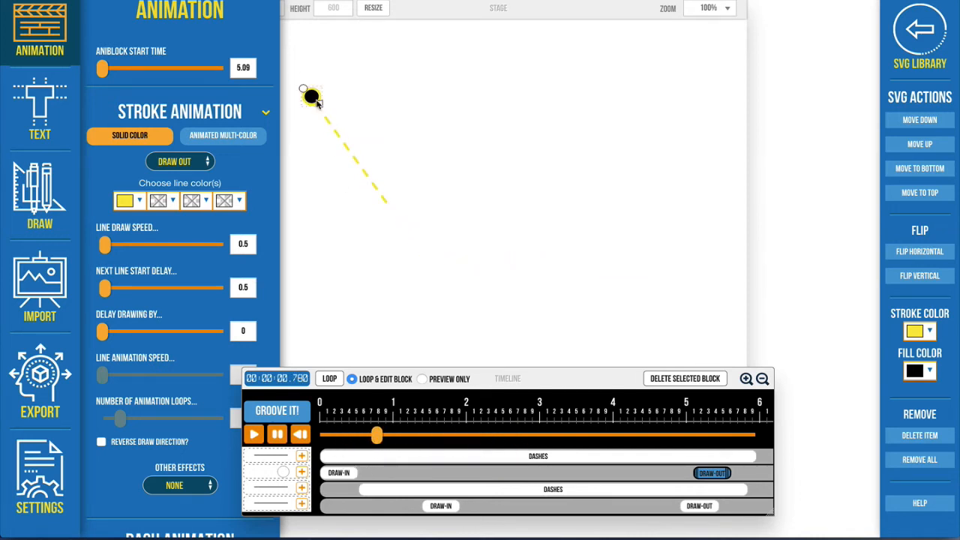
pyautogui.moveTo(378, 436)
pyautogui.mouseDown()
pyautogui.moveTo(698, 450)
pyautogui.moveTo(619, 443)
pyautogui.mouseUp()
# - Examine the draw-in and draw-out block settings of the red line and scrub through its animation
pyautogui.click(432, 508)
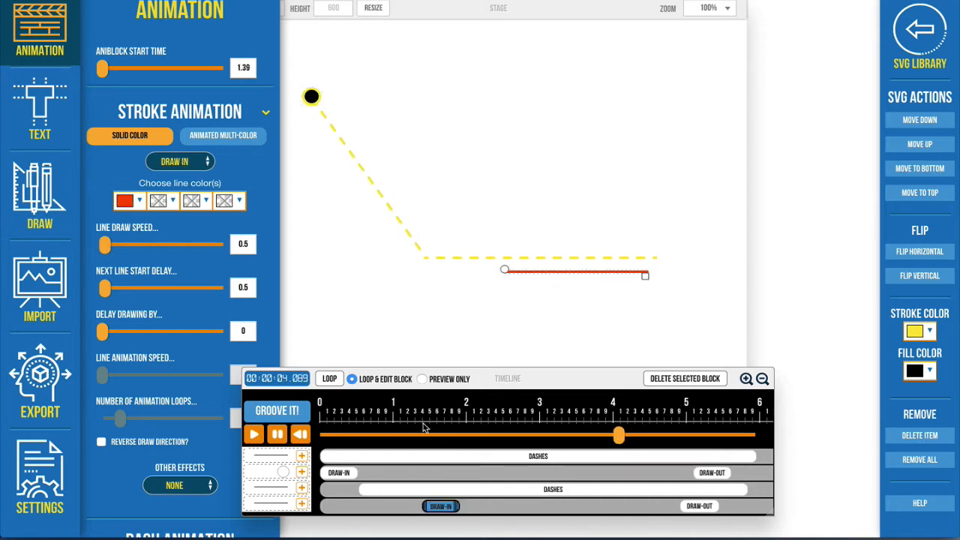
pyautogui.moveTo(409, 436); pyautogui.dragTo(451, 444)
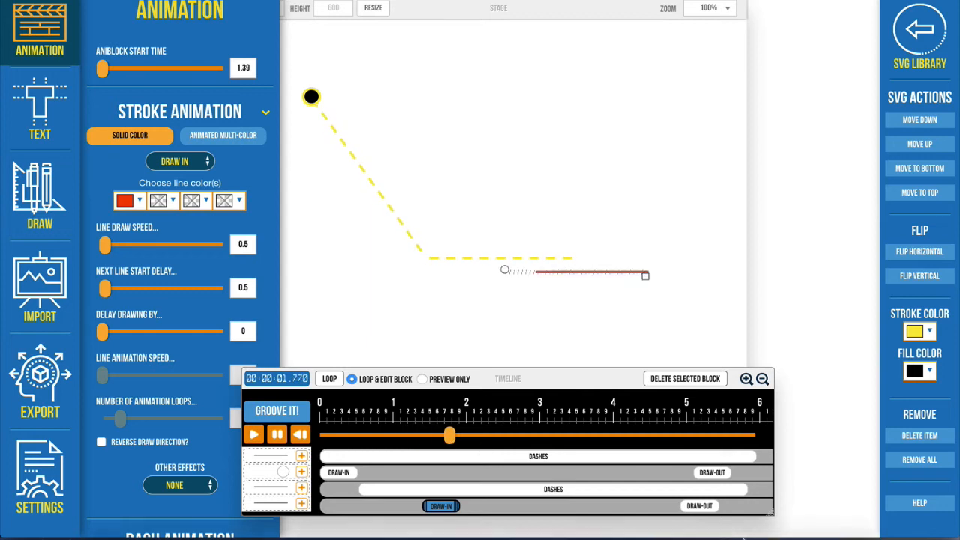
pyautogui.click(700, 505)
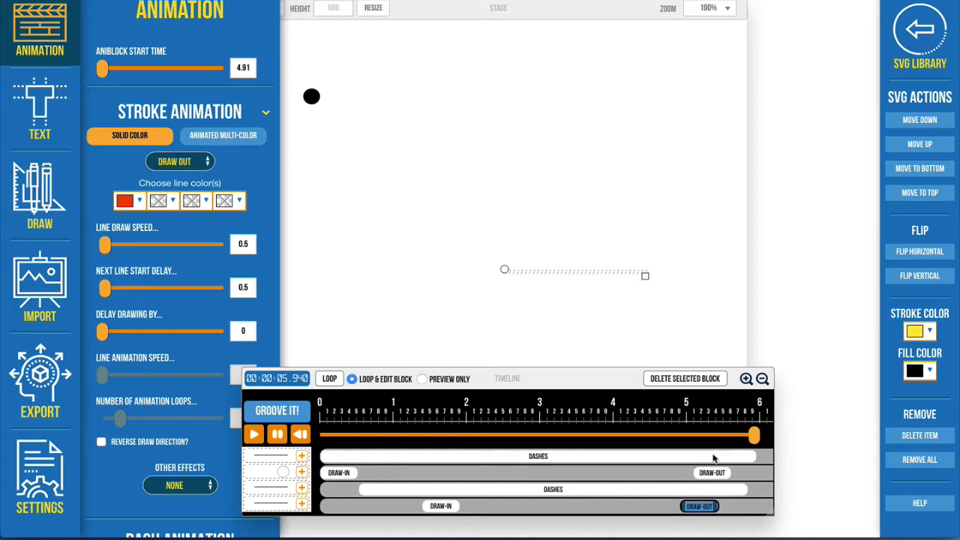
pyautogui.moveTo(754, 435)
pyautogui.mouseDown()
pyautogui.moveTo(598, 437)
pyautogui.moveTo(614, 451)
pyautogui.moveTo(691, 455)
pyautogui.moveTo(636, 471)
pyautogui.moveTo(686, 471)
pyautogui.moveTo(460, 482)
pyautogui.moveTo(694, 476)
pyautogui.moveTo(556, 477)
pyautogui.mouseUp()
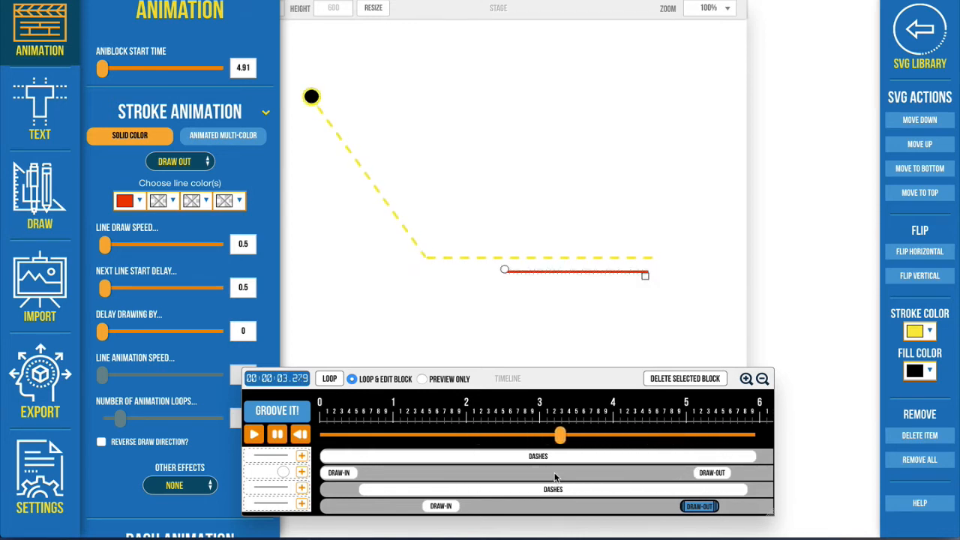
# - Compare the Dash Animation settings of the diagonal and horizontal dashed lines, including speeds and the animation speed multiplier
pyautogui.click(538, 457)
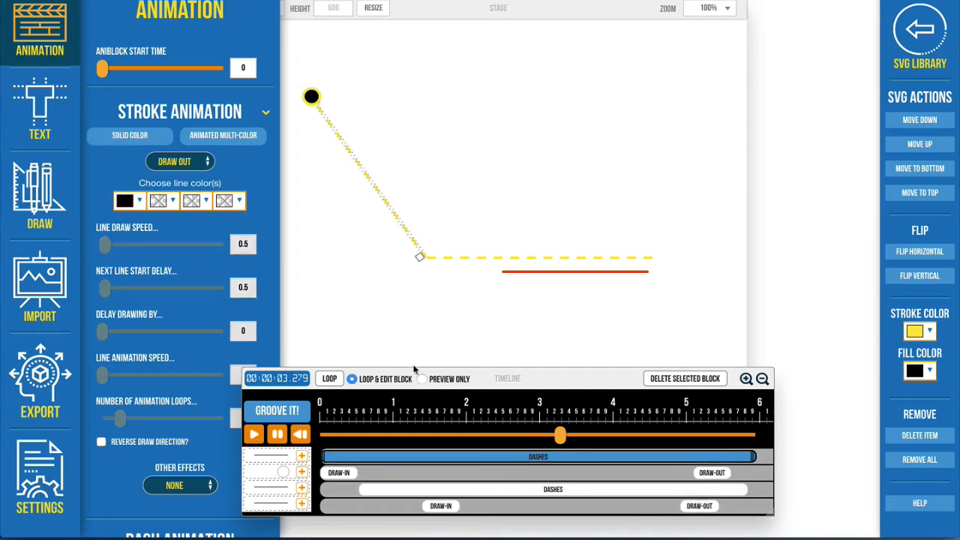
pyautogui.moveTo(520, 384); pyautogui.dragTo(570, 383)
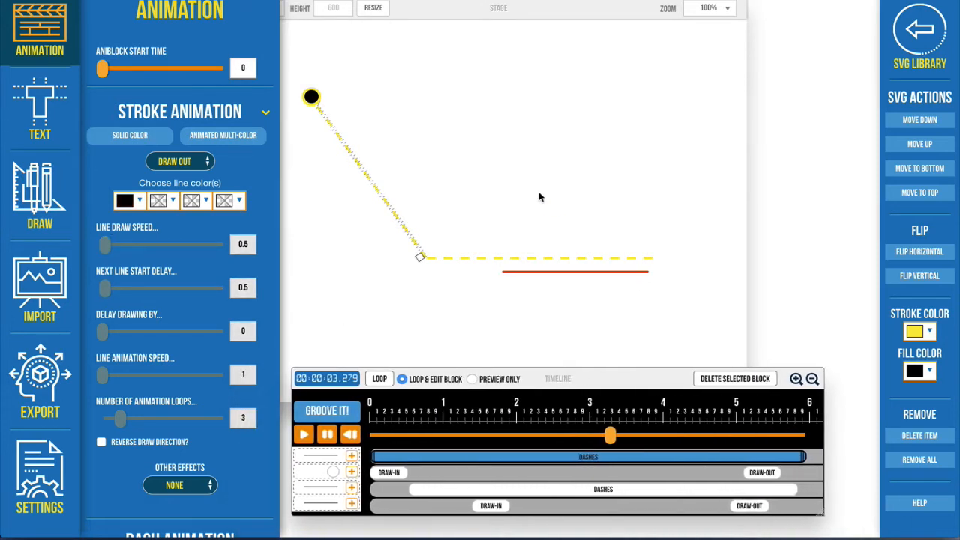
pyautogui.click(433, 489)
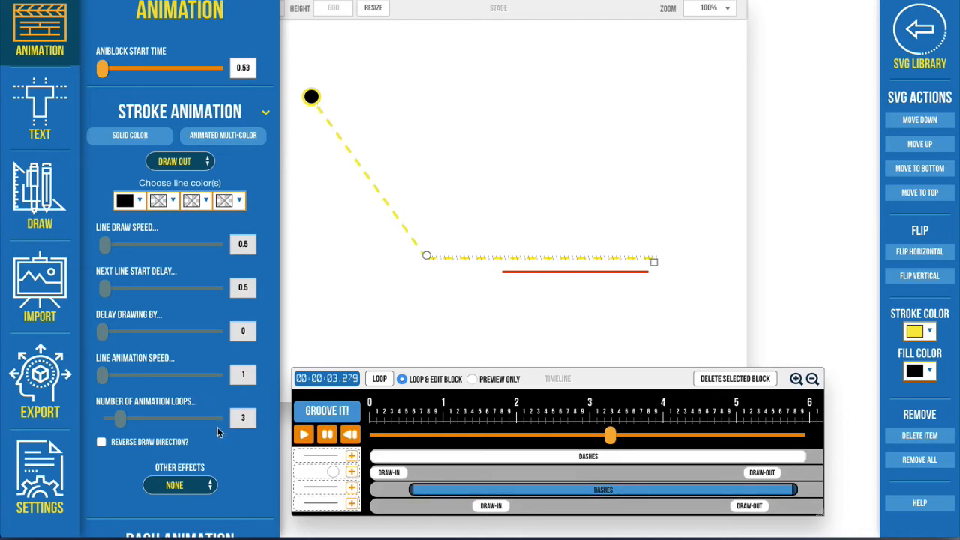
pyautogui.scroll(-3, 218, 431)
pyautogui.scroll(-6, 272, 414)
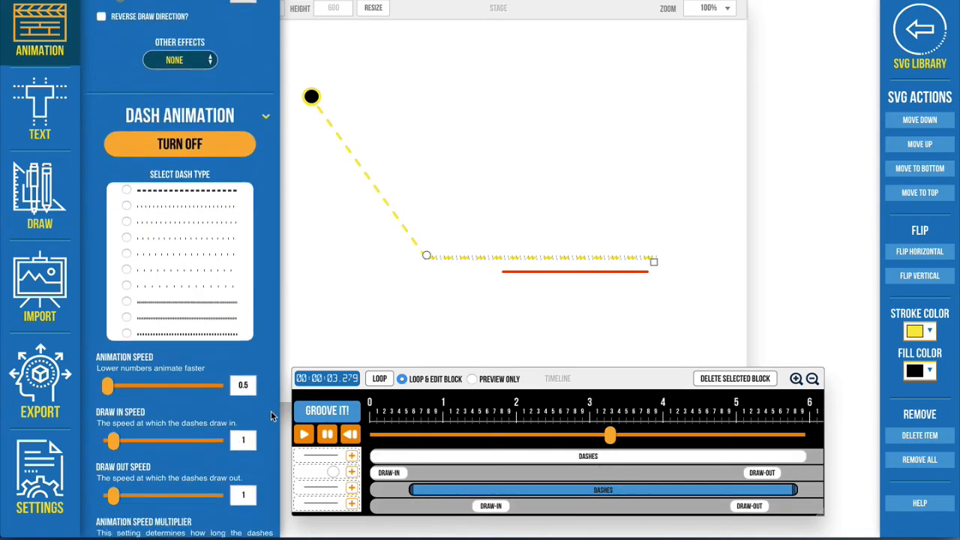
pyautogui.click(398, 452)
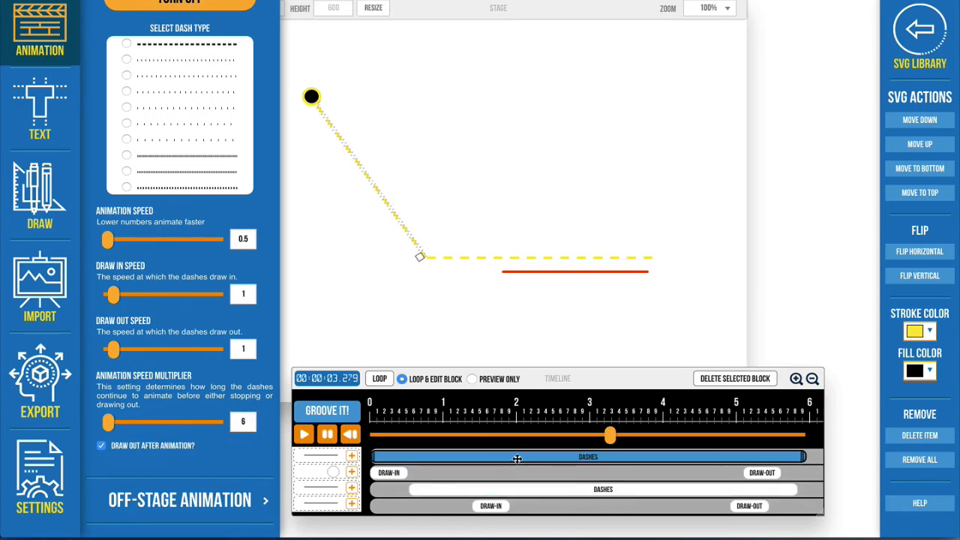
pyautogui.click(481, 490)
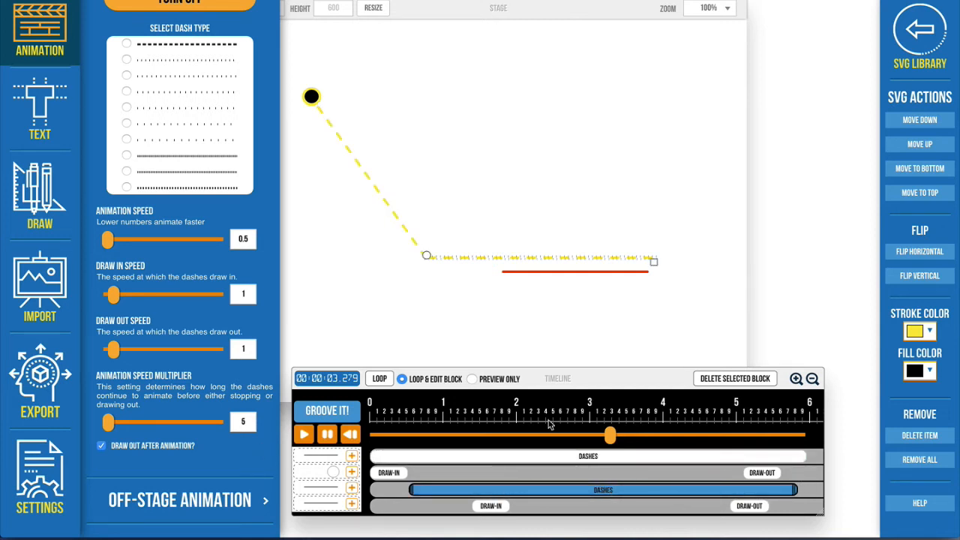
pyautogui.moveTo(610, 439)
pyautogui.mouseDown()
pyautogui.moveTo(376, 443)
pyautogui.moveTo(456, 469)
pyautogui.moveTo(420, 475)
pyautogui.moveTo(486, 477)
pyautogui.moveTo(405, 476)
pyautogui.moveTo(515, 472)
pyautogui.mouseUp()
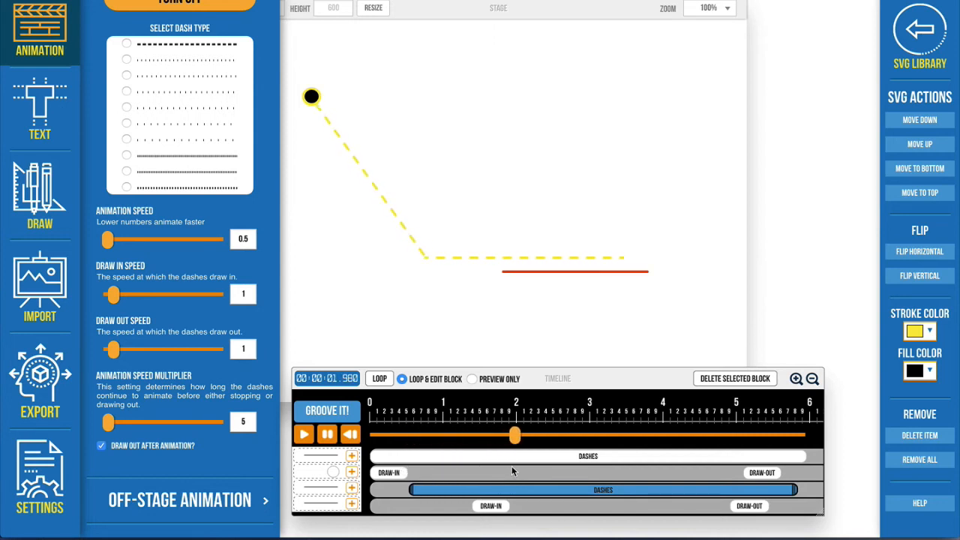
# - Move the red line's draw-in block to start at about 1.9 seconds and scrub the timeline to check the timing
pyautogui.click(541, 270)
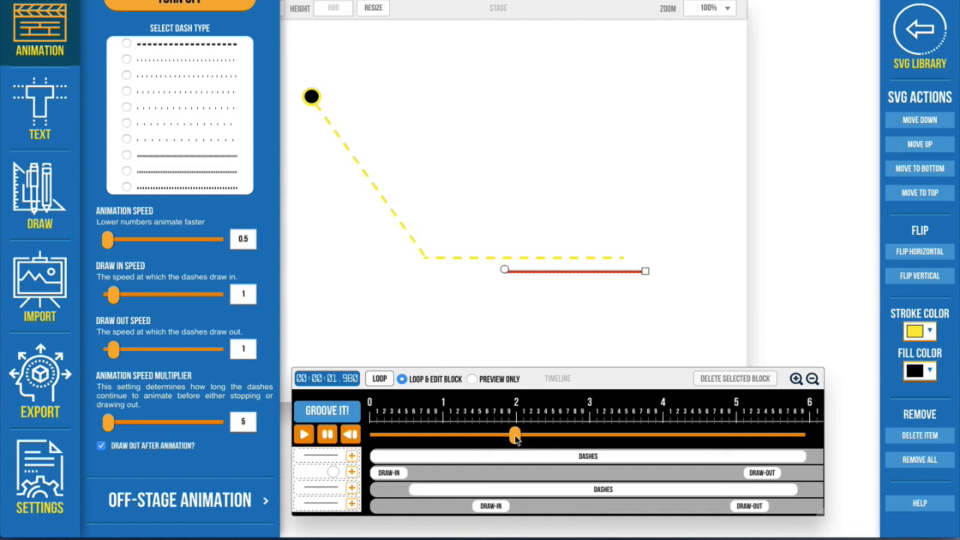
pyautogui.moveTo(516, 440)
pyautogui.mouseDown()
pyautogui.moveTo(484, 443)
pyautogui.moveTo(511, 449)
pyautogui.mouseUp()
pyautogui.moveTo(495, 506); pyautogui.dragTo(534, 505)
pyautogui.moveTo(510, 436)
pyautogui.mouseDown()
pyautogui.moveTo(589, 438)
pyautogui.moveTo(418, 436)
pyautogui.moveTo(562, 459)
pyautogui.moveTo(475, 459)
pyautogui.moveTo(564, 454)
pyautogui.moveTo(589, 484)
pyautogui.mouseUp()
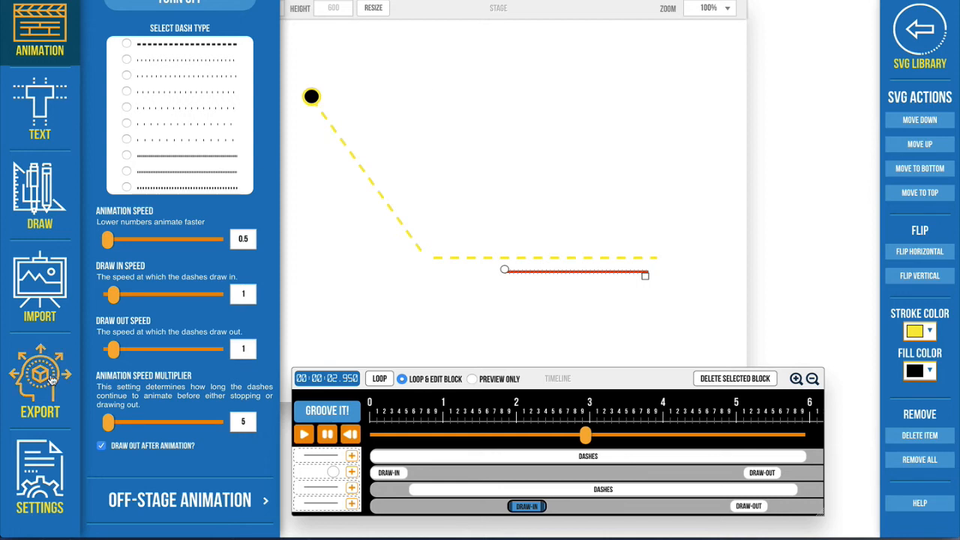
# - Switch to ScreenFlow and examine how the numbered callout clips and title clips are stacked on the timeline tracks
pyautogui.moveTo(158, 534)
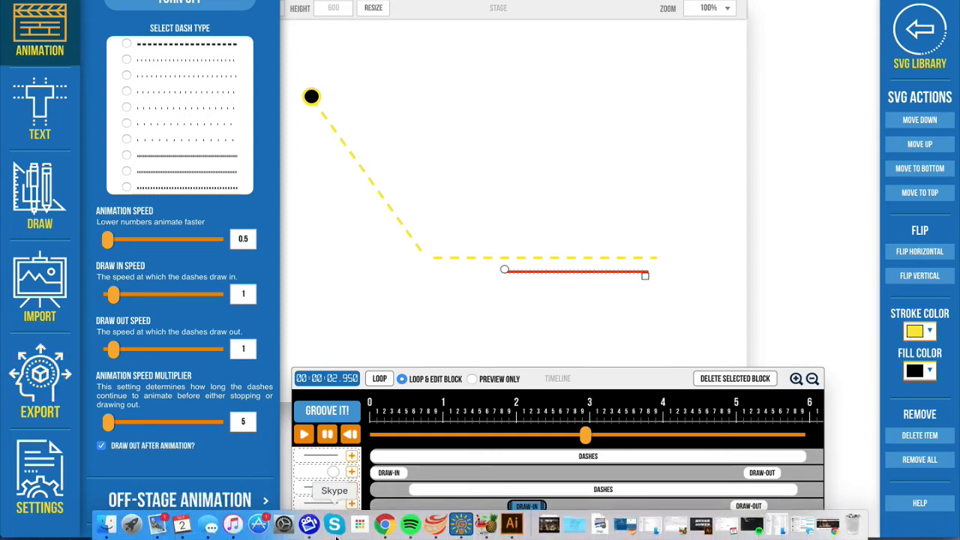
pyautogui.click(310, 525)
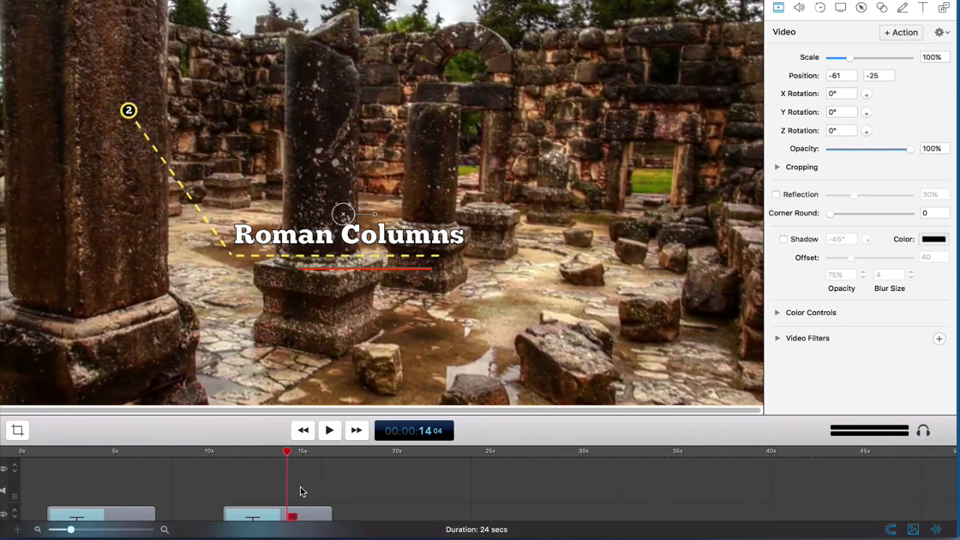
pyautogui.scroll(-2, 247, 501)
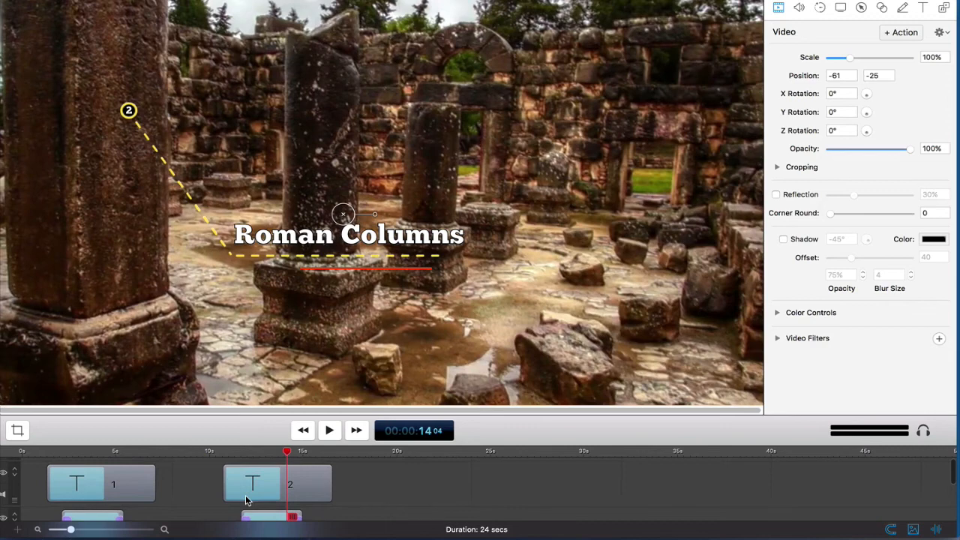
pyautogui.scroll(-2, 198, 495)
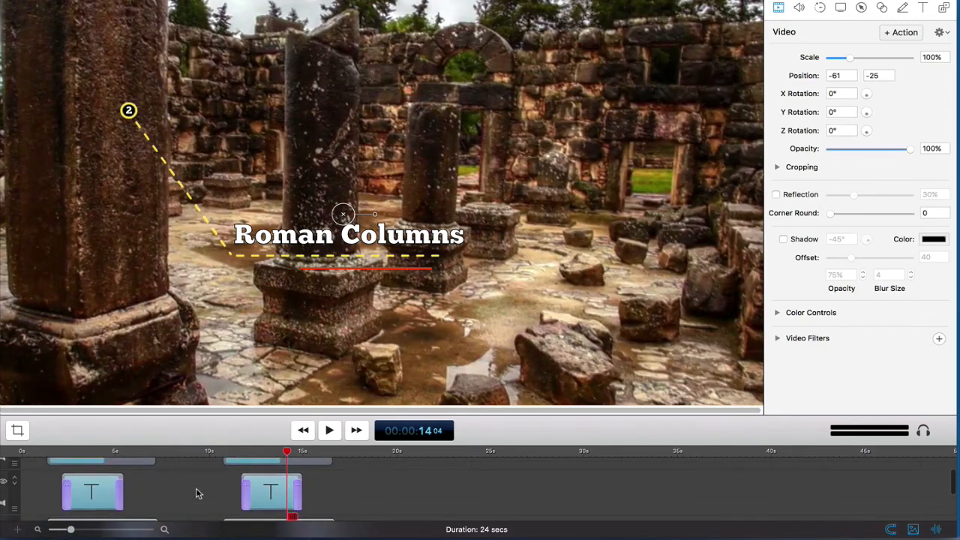
pyautogui.scroll(3, 198, 493)
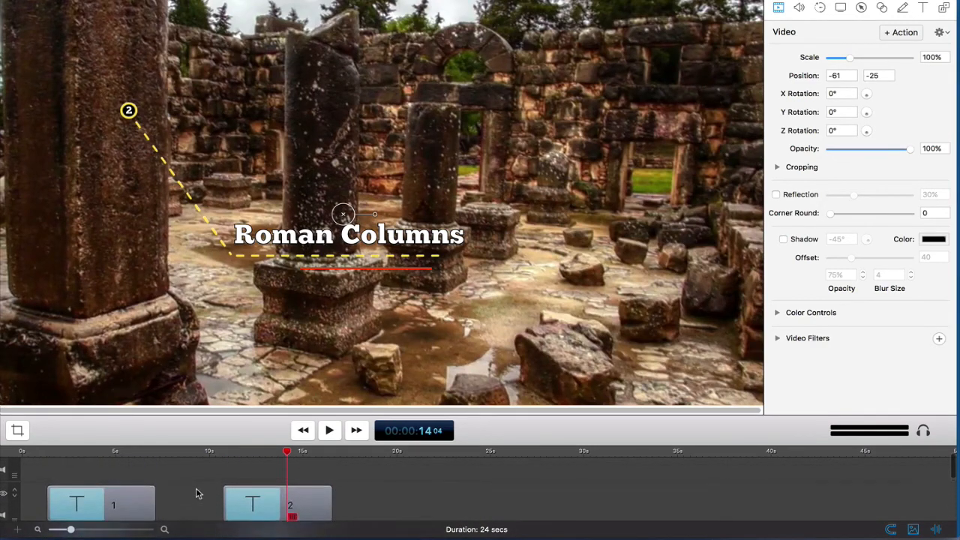
pyautogui.moveTo(298, 444); pyautogui.dragTo(178, 469)
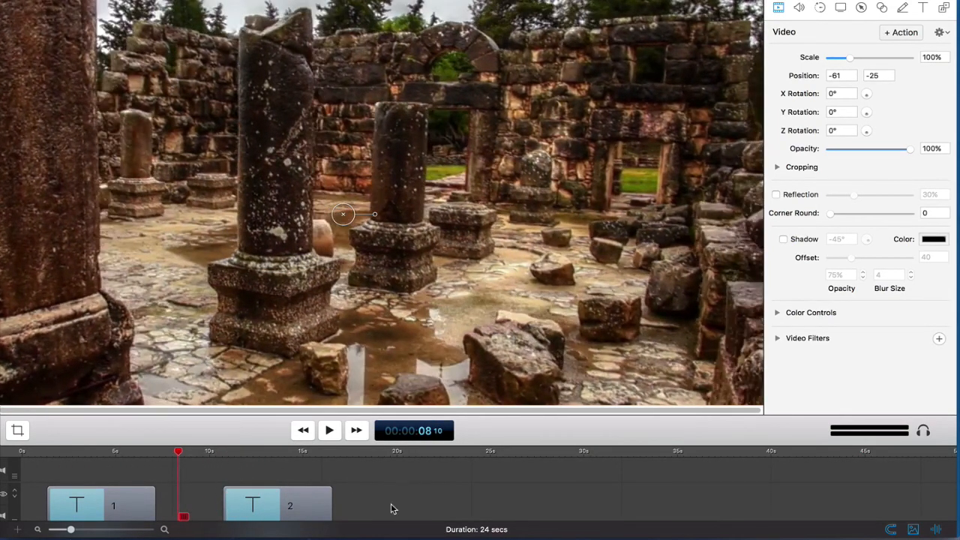
pyautogui.scroll(-3, 391, 517)
pyautogui.scroll(2, 391, 516)
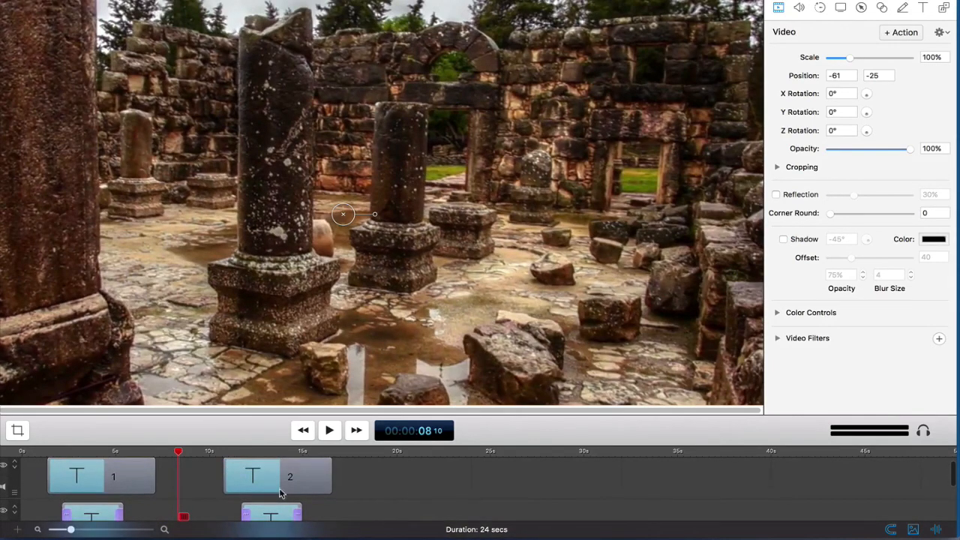
# - Preview the entrance of the Roman Arches title from about the 2-second mark, where its clip begins
pyautogui.moveTo(176, 453); pyautogui.dragTo(63, 453)
pyautogui.moveTo(73, 486)
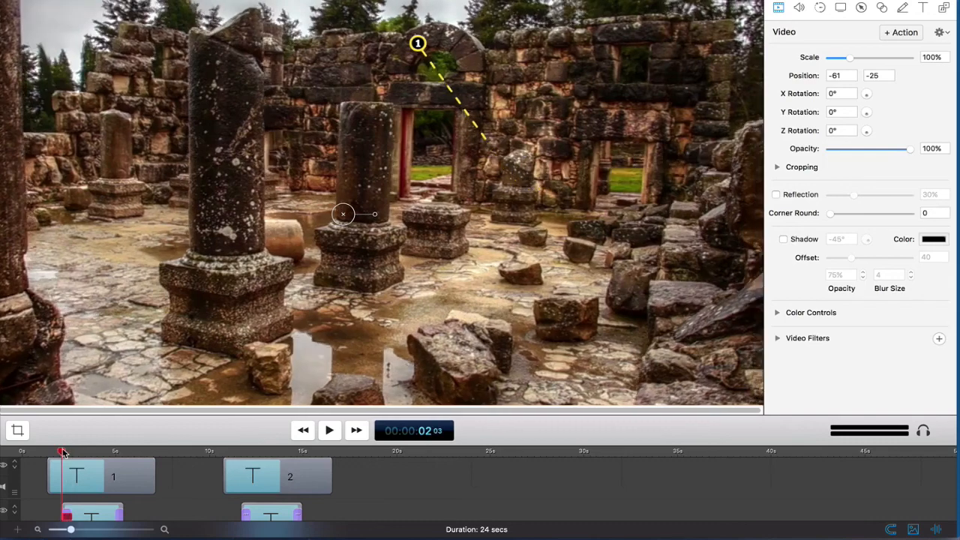
pyautogui.press('space')
pyautogui.press('space')
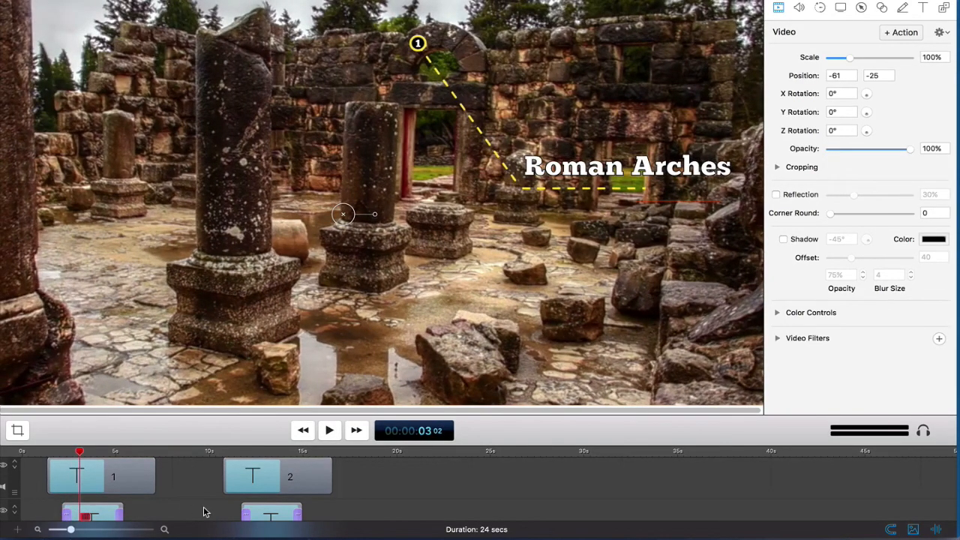
# - Play the first callout from before its start past its end, and return the playhead to the Roman Arches title at 00:00:03 18
pyautogui.moveTo(79, 451); pyautogui.dragTo(37, 456)
pyautogui.press('space')
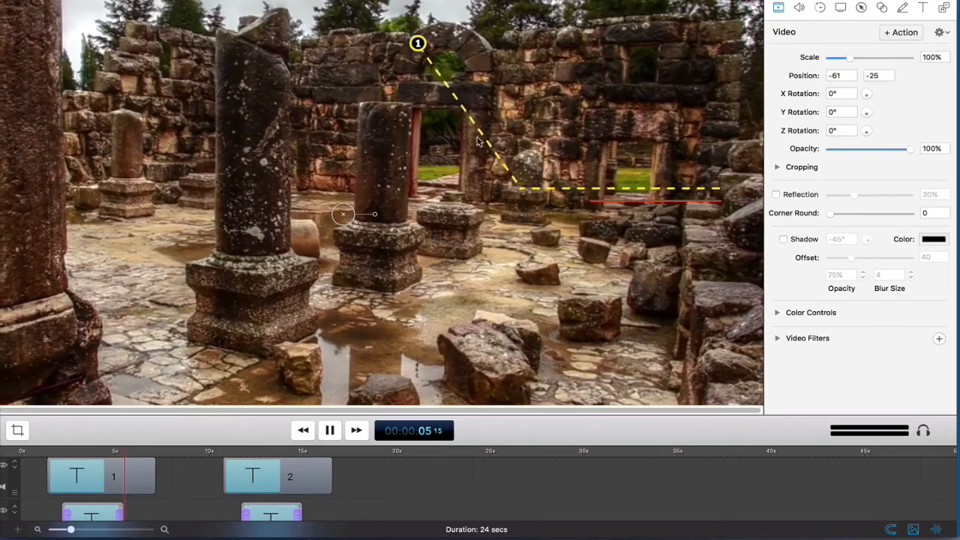
pyautogui.press('space')
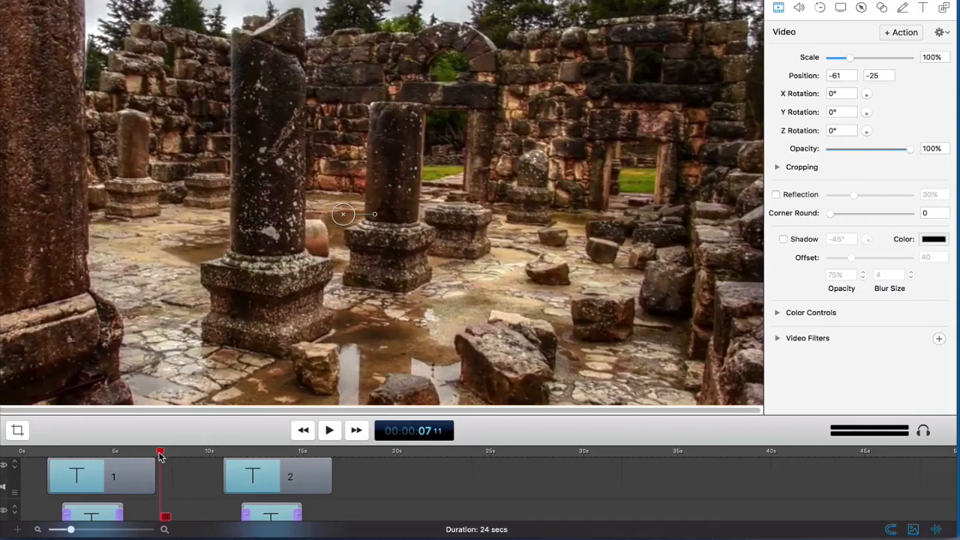
pyautogui.moveTo(159, 455); pyautogui.dragTo(89, 457)
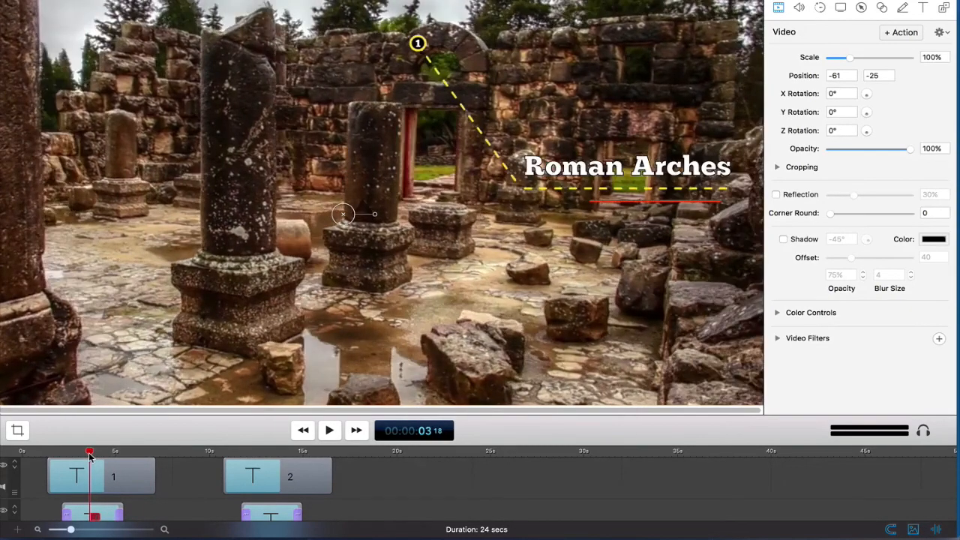